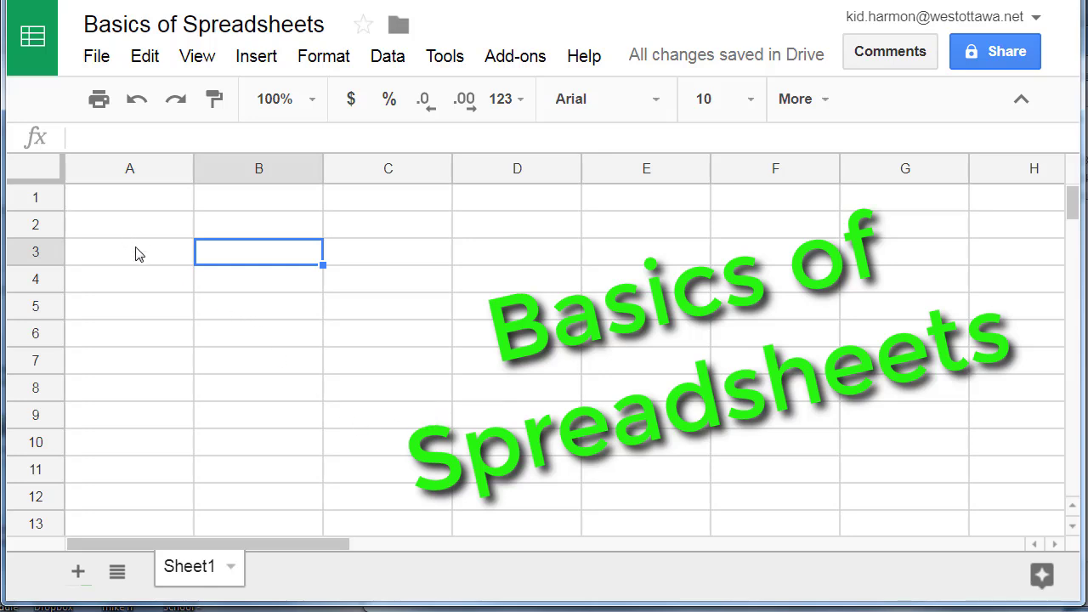
Undo the clearing of the sales table's headings and salesperson list, and select cell B2 under TV's
key(ctrl+z)
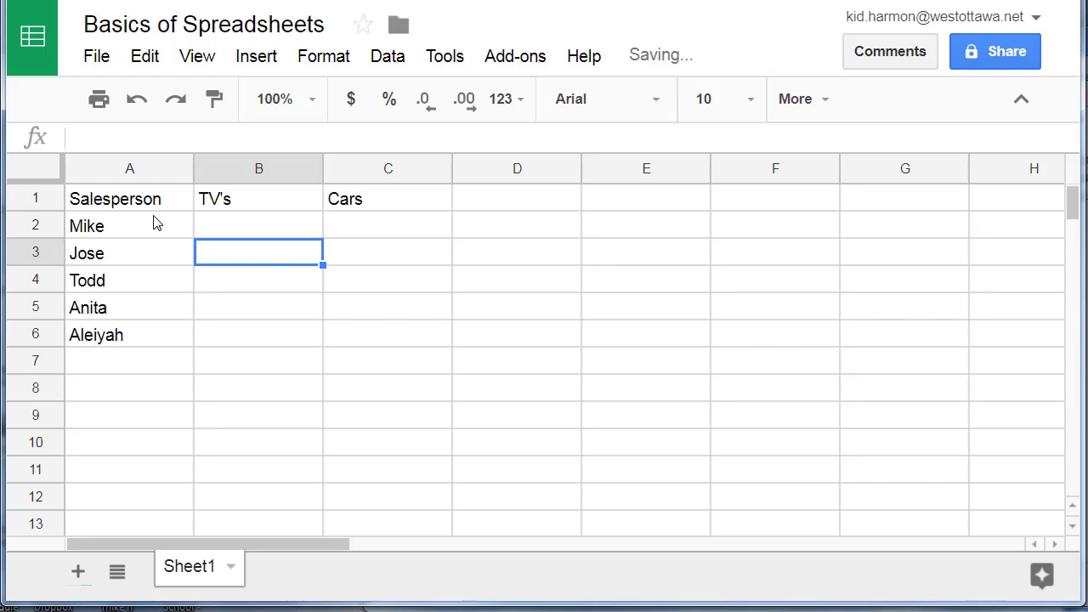
click(251, 232)
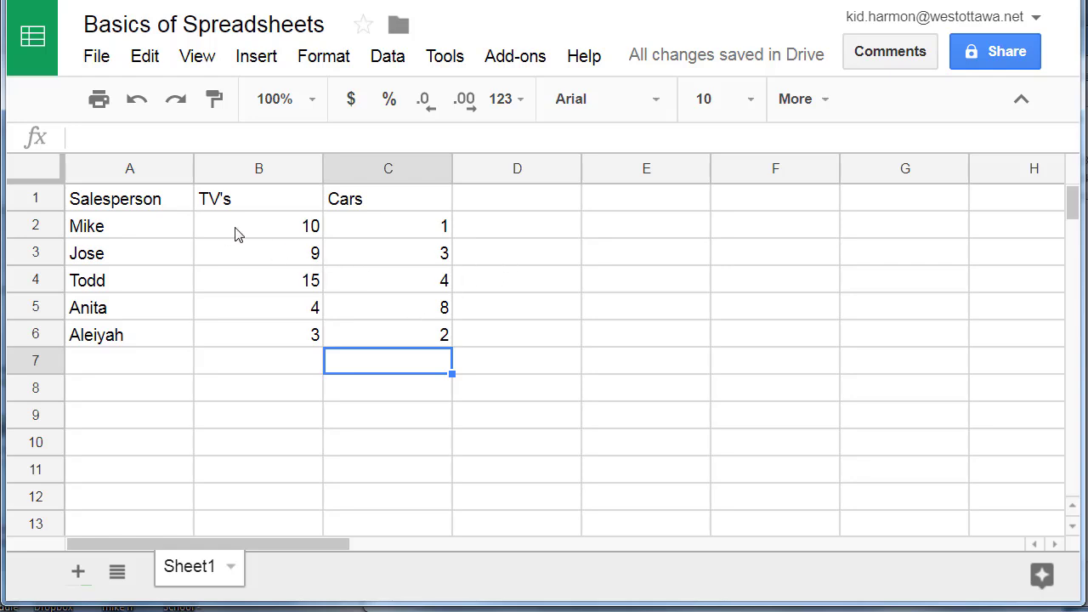
Center the TV's sales figures in cells B2 to B6 horizontally
drag(247, 224, 278, 348)
drag(284, 413, 281, 388)
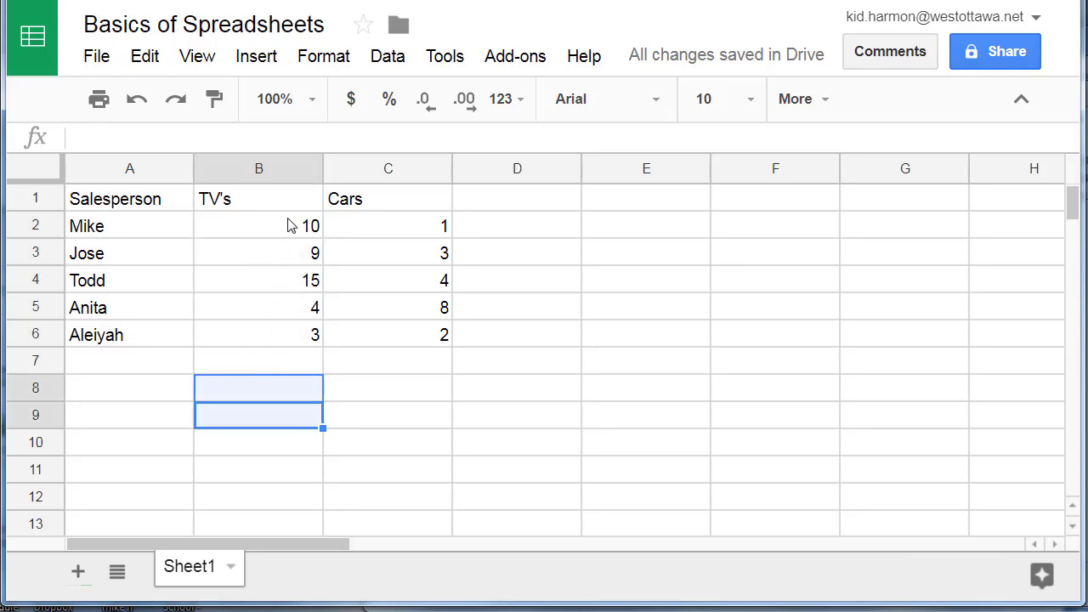
drag(291, 226, 292, 343)
click(281, 365)
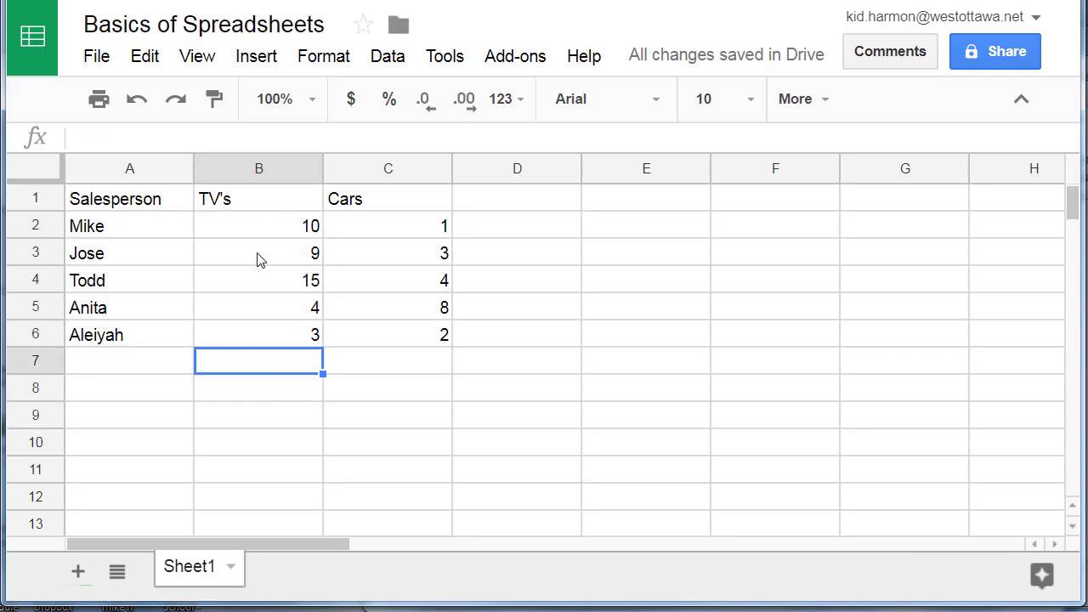
drag(272, 230, 275, 341)
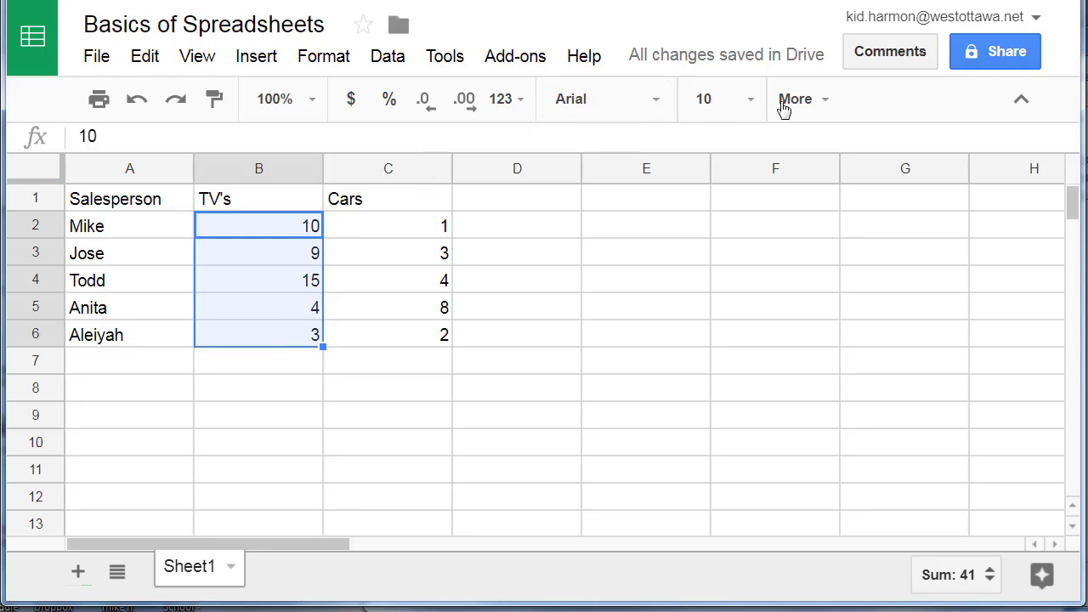
click(822, 102)
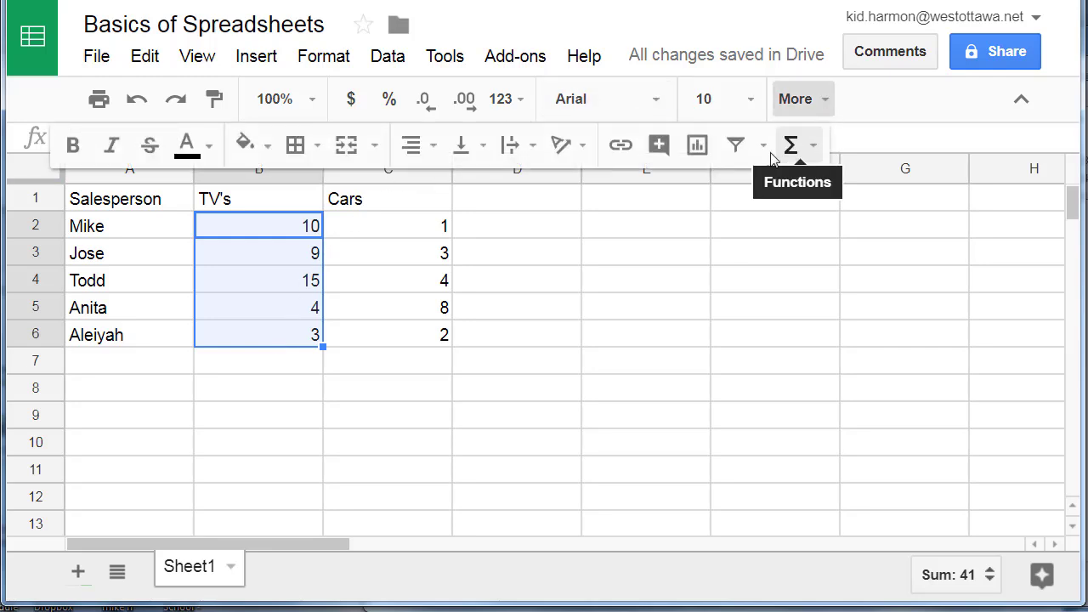
click(413, 151)
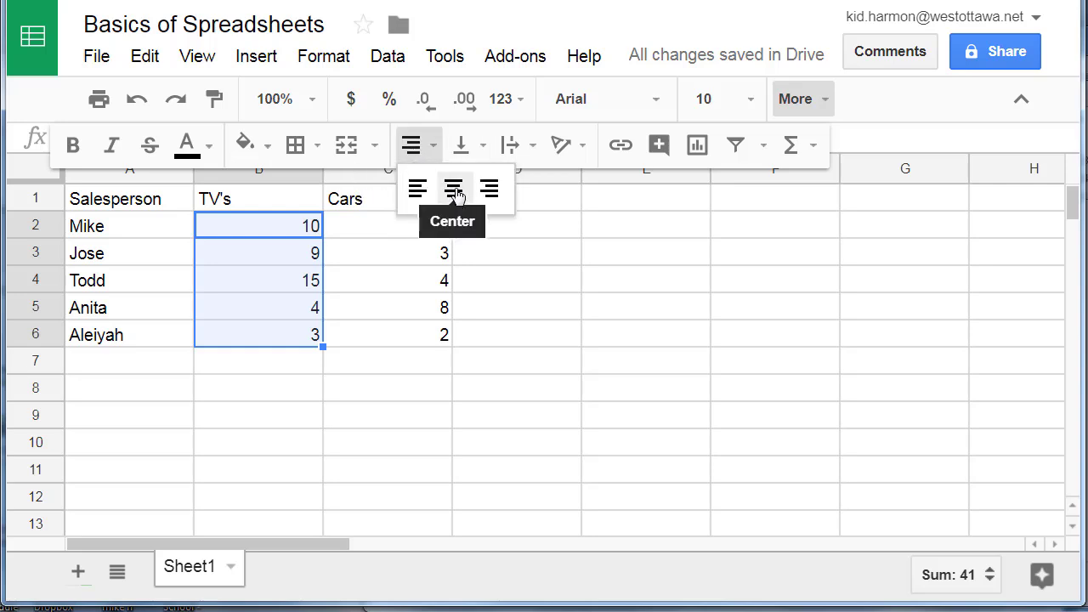
click(456, 192)
click(369, 287)
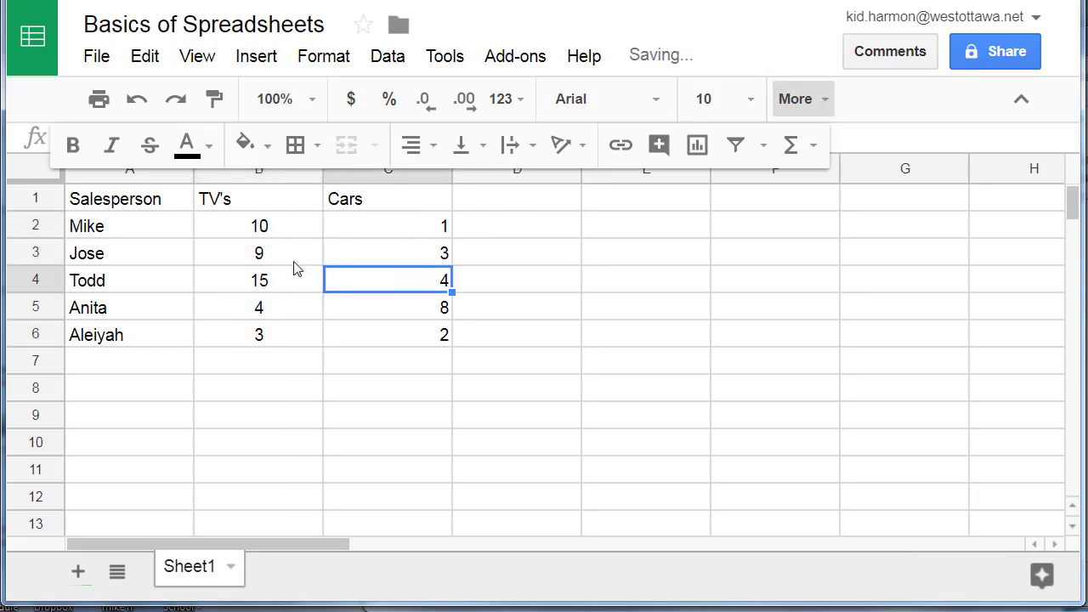
Copy the centered formatting of B2:B6 onto the Cars figures in C2:C6 with Paint format
drag(273, 223, 274, 335)
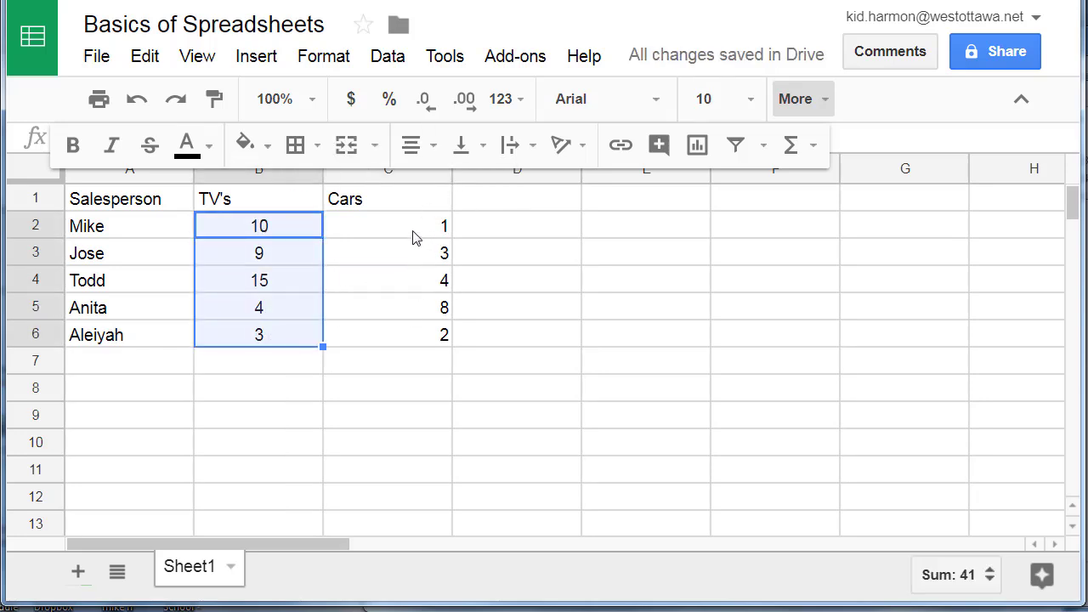
click(259, 357)
drag(267, 224, 258, 335)
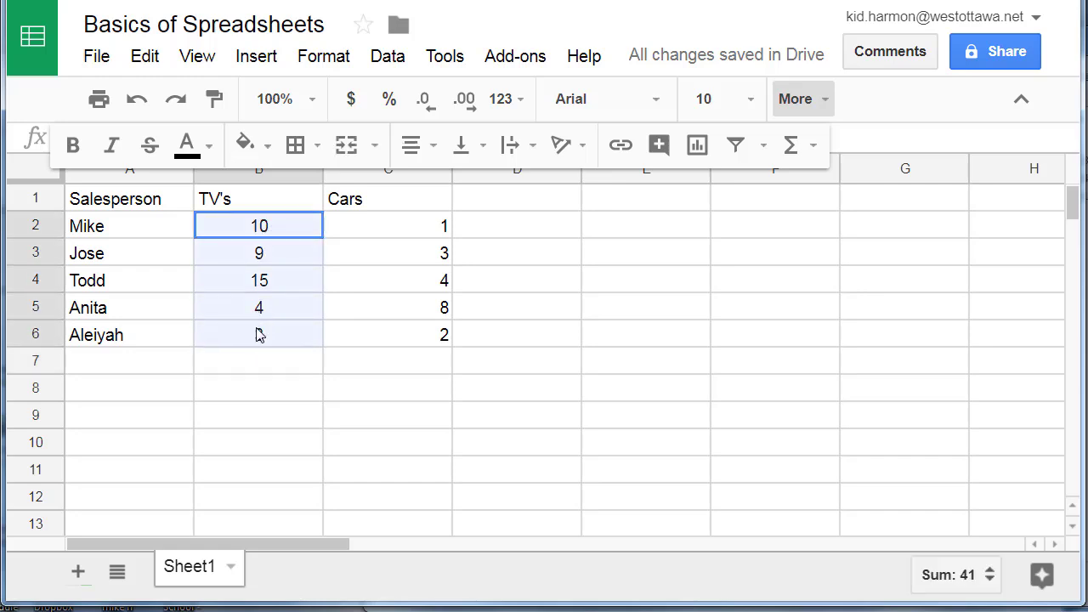
click(213, 103)
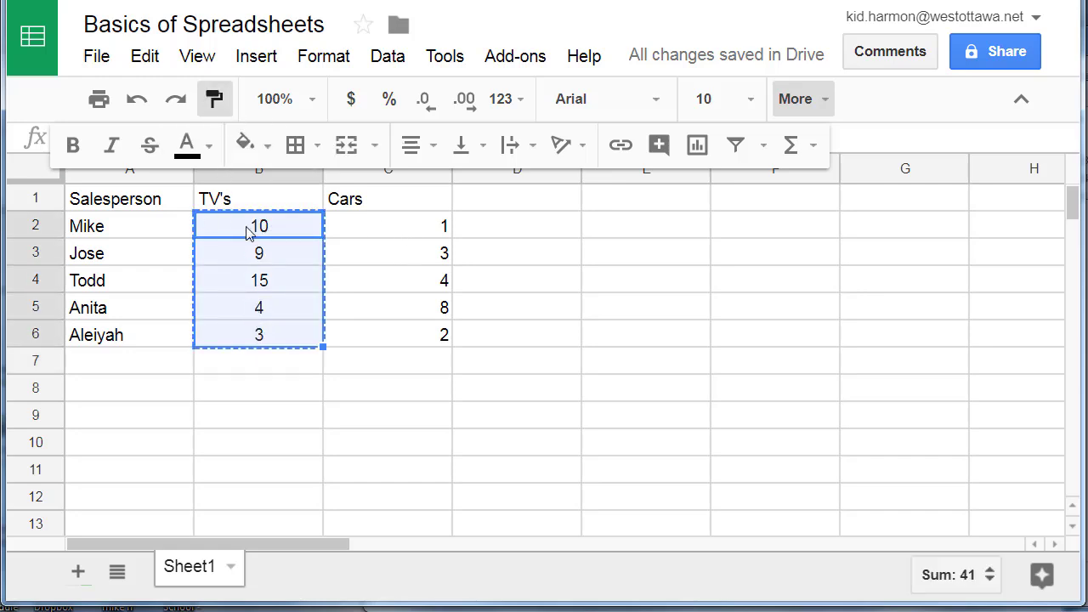
drag(386, 231, 393, 341)
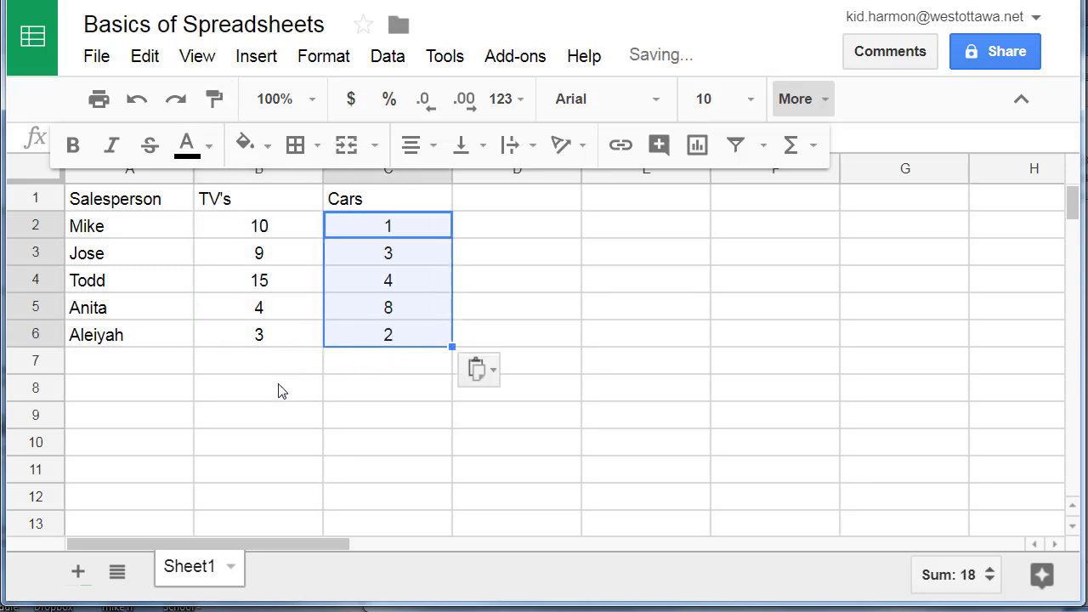
click(361, 367)
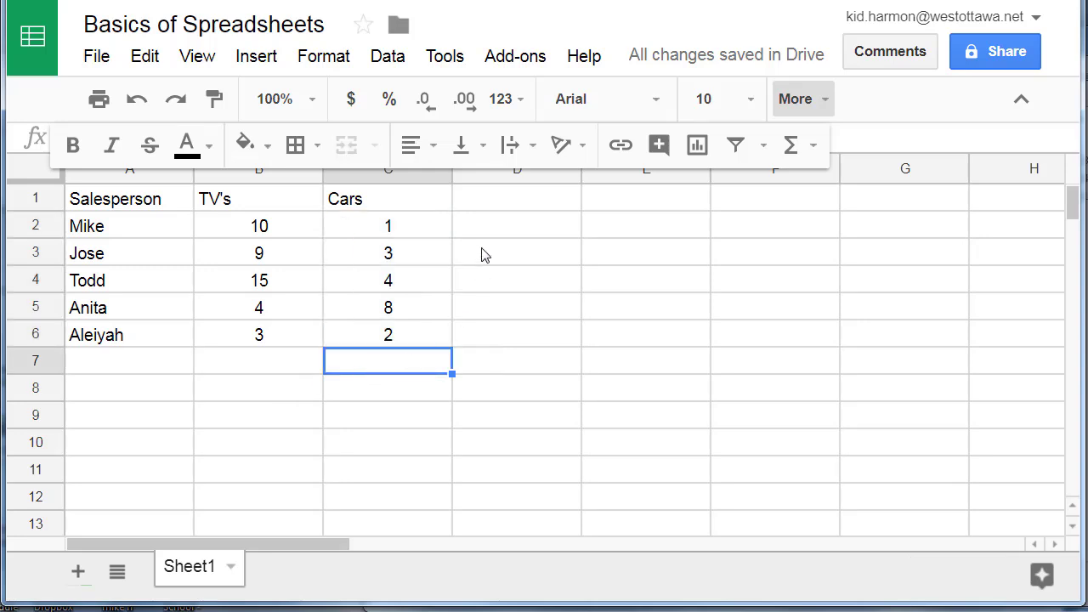
Add the column heading "Total Sales" in cell D1
click(504, 203)
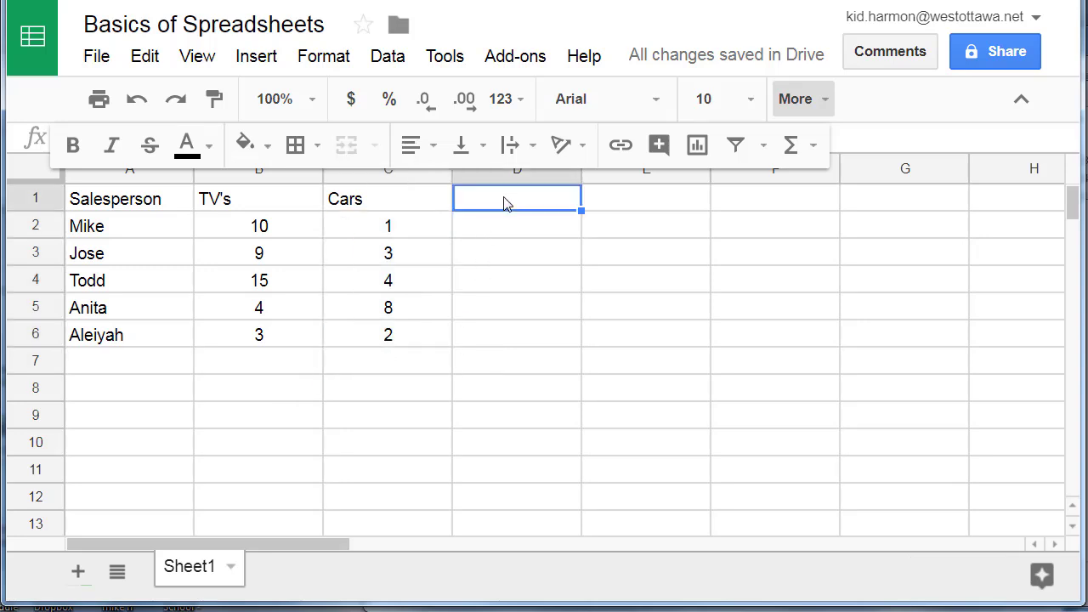
text(Total Sales)
key(Return)
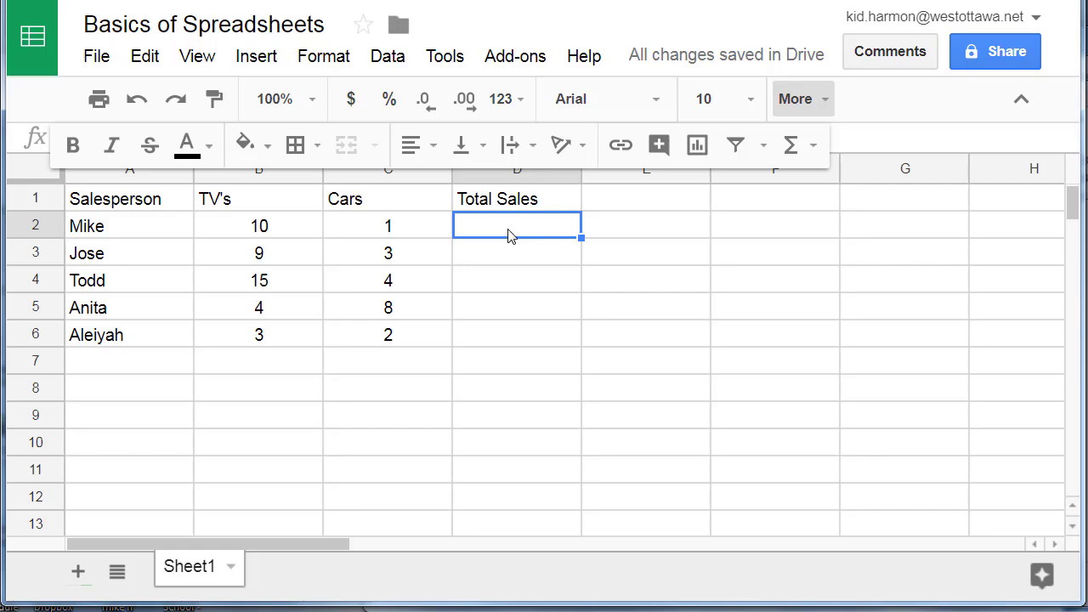
Enter the formula =B2+C2 in D2 to add the first salesperson's TV's and Cars sales
text(=)
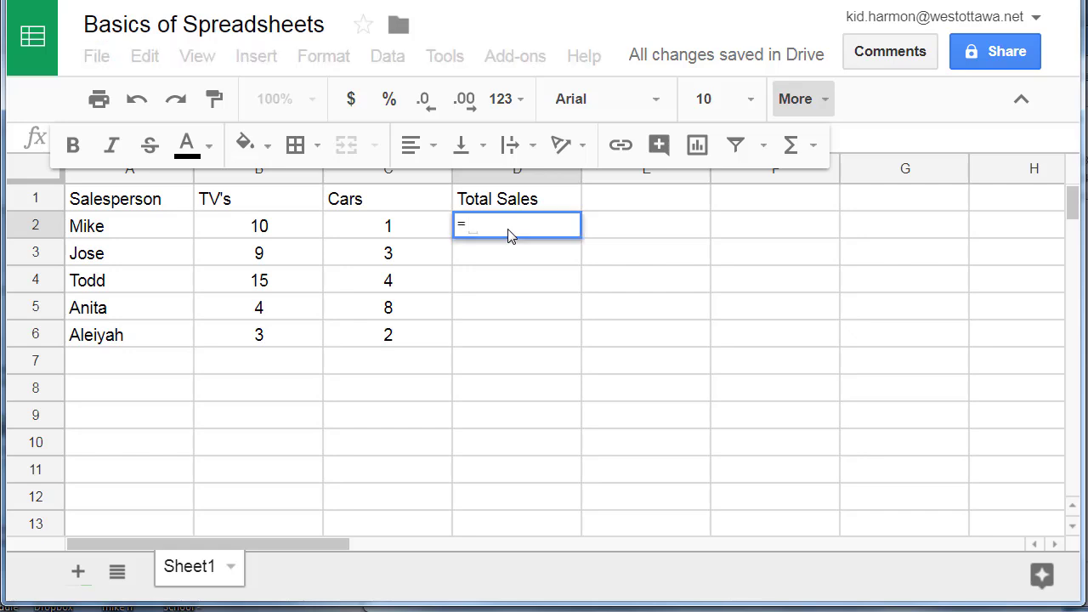
key(Escape)
text(=)
click(262, 223)
text(+)
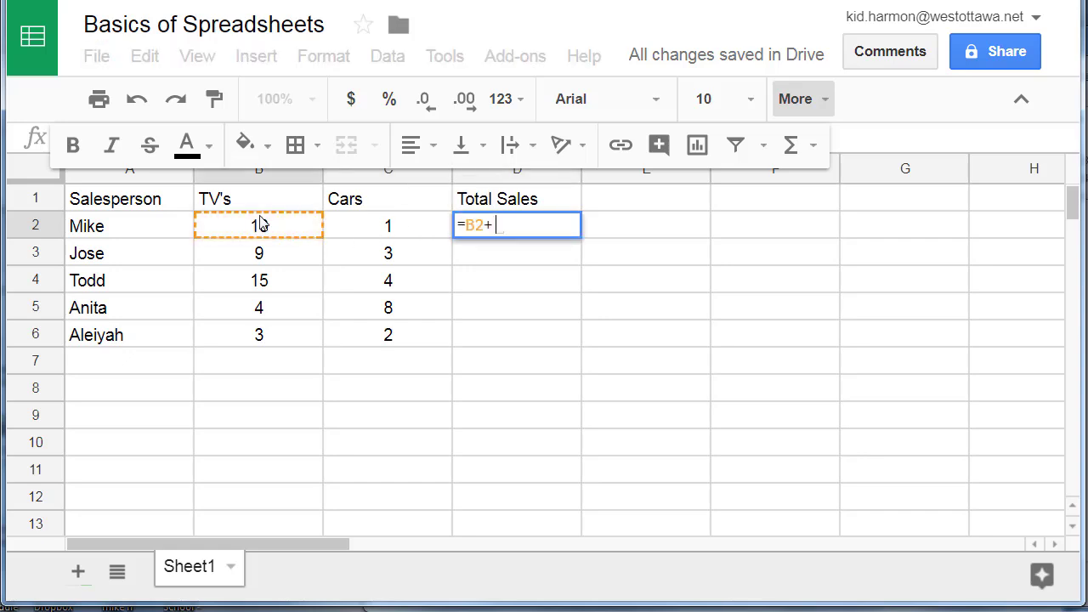
click(386, 226)
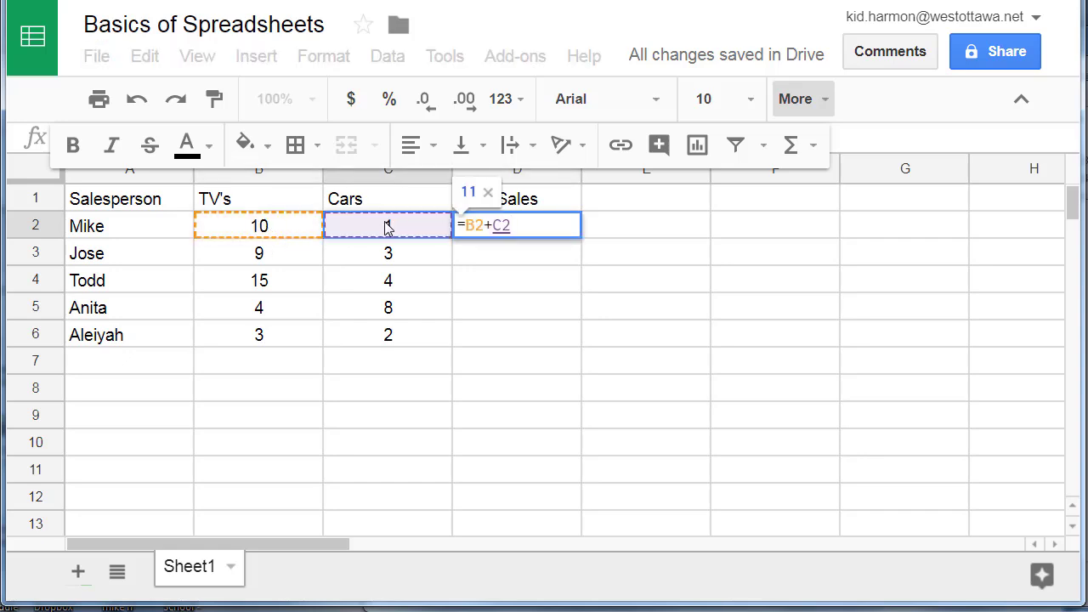
key(Return)
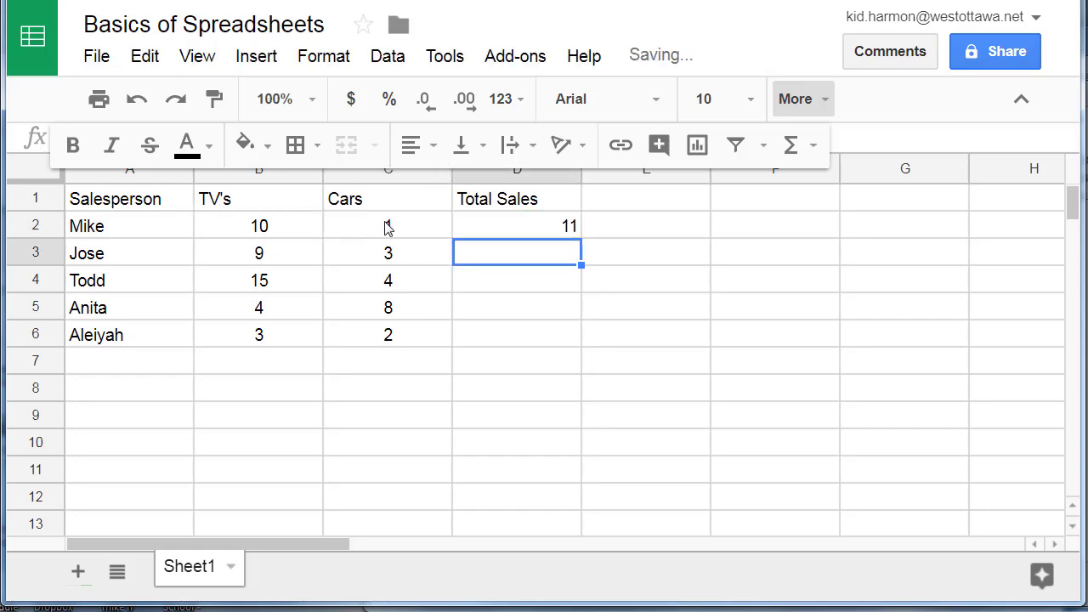
Fill the D2 formula down through D6 and check the copied formula in D3
click(496, 226)
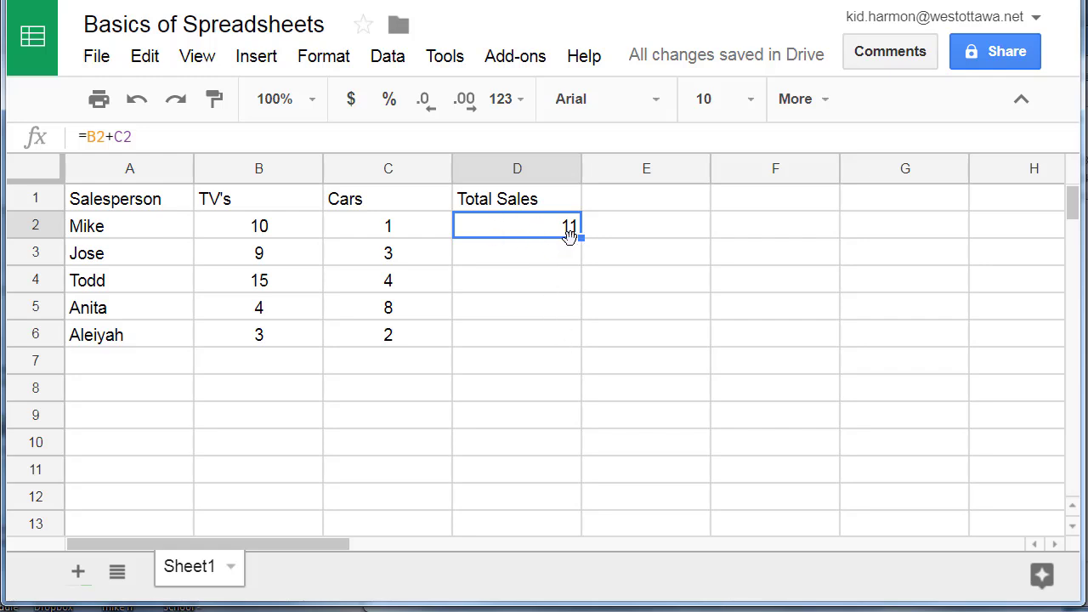
drag(578, 237, 575, 333)
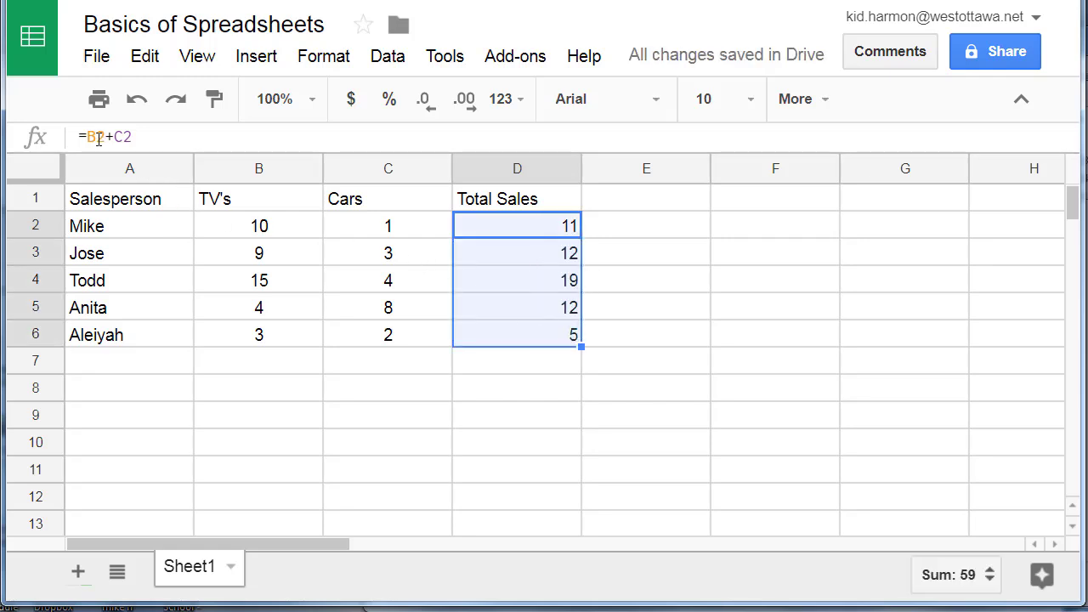
click(641, 255)
click(566, 256)
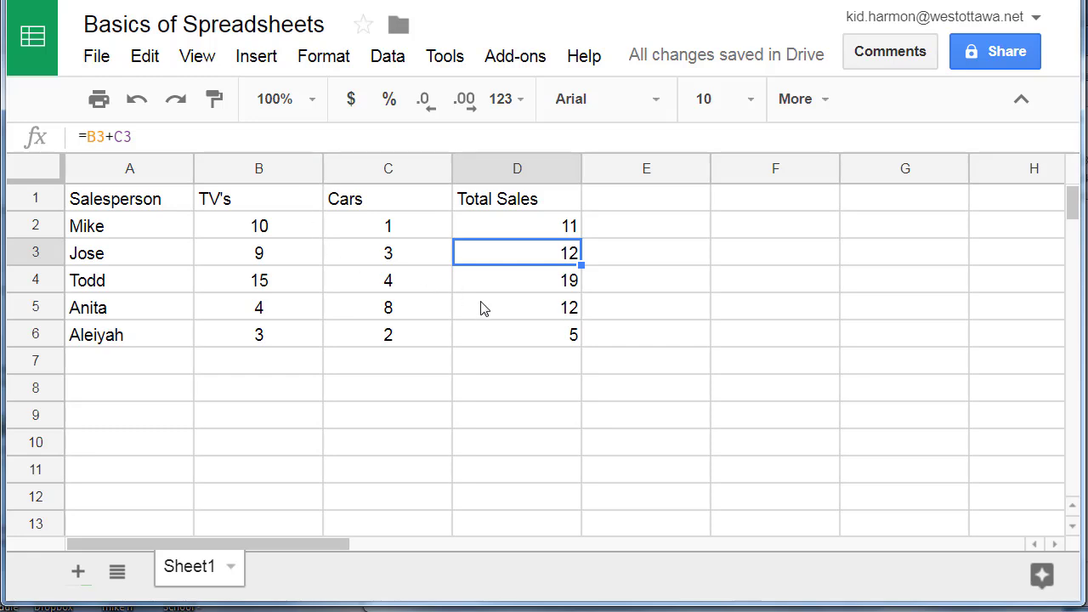
Display the formulas in the sheet's cells to review the Total Sales column, and switch back to showing values
key(ctrl+grave)
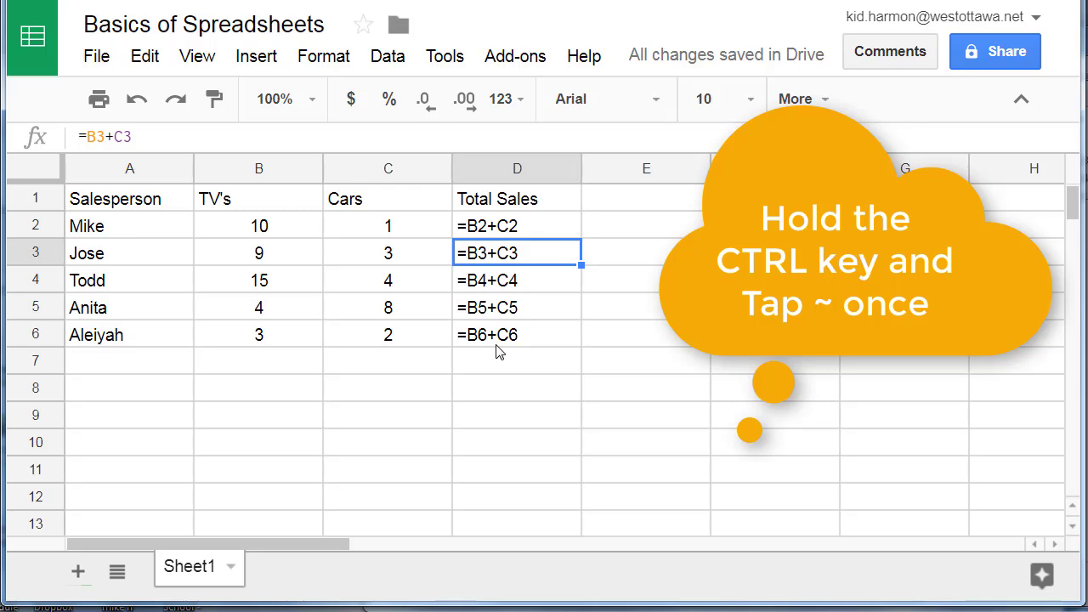
key(super)
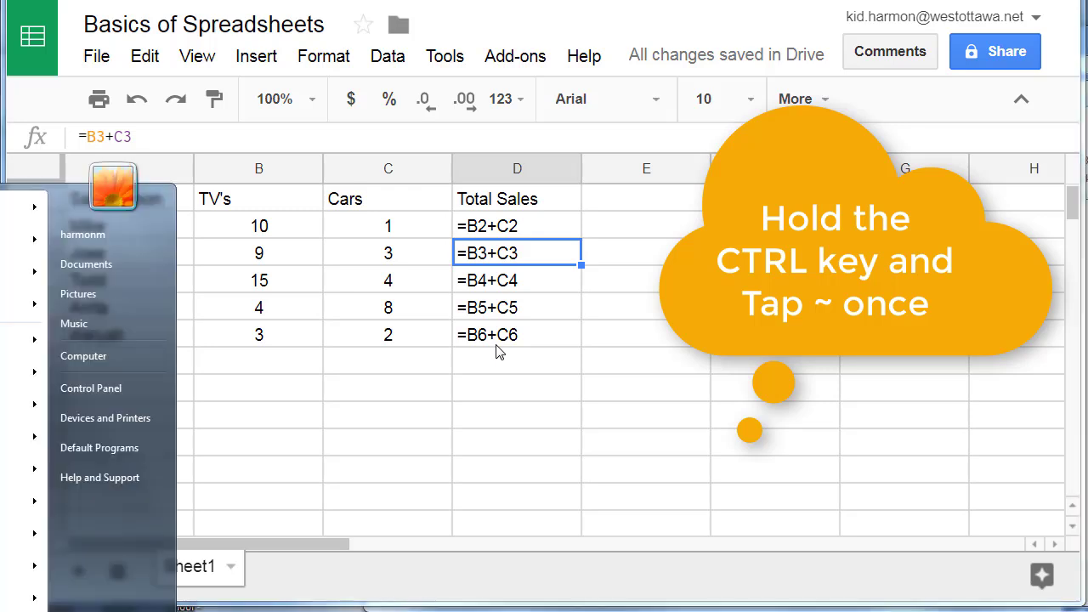
click(488, 387)
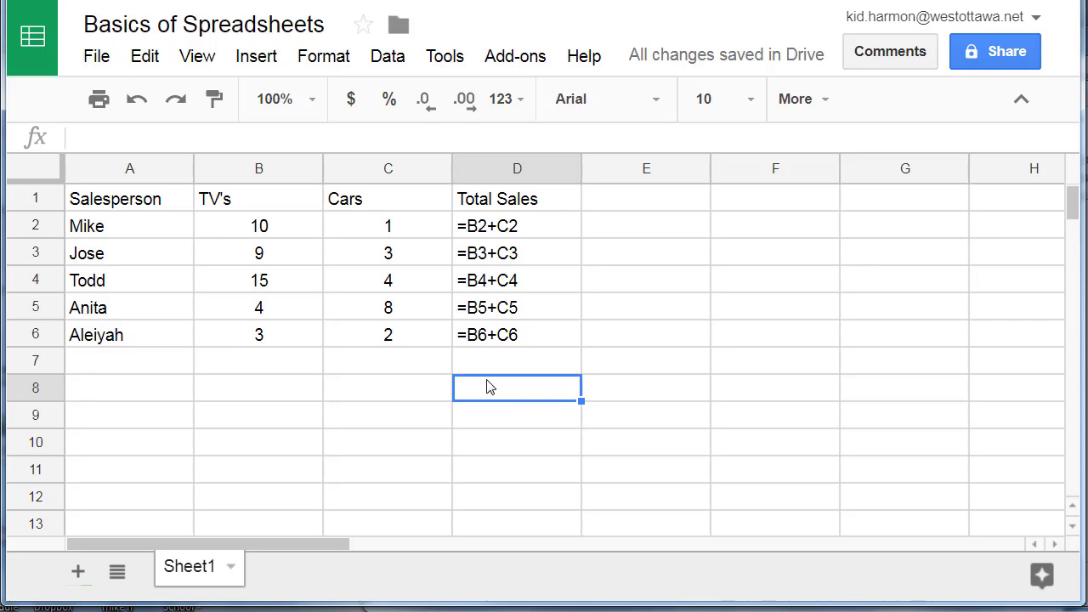
key(ctrl+grave)
Total the Cars column in cell C7 with a SUM function over C2:C6
key(Up)
key(Left)
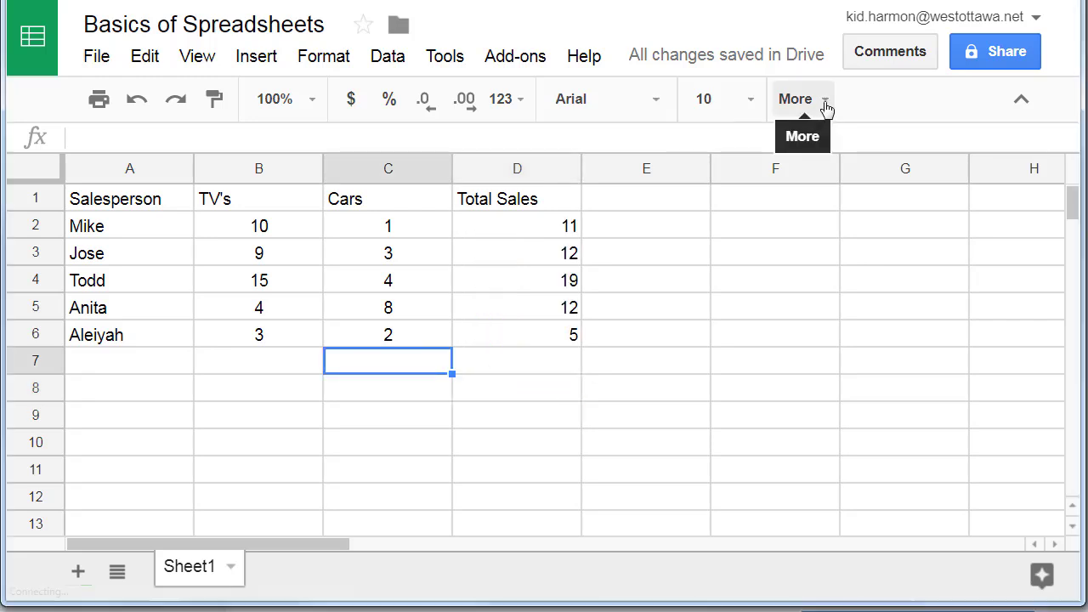
click(821, 102)
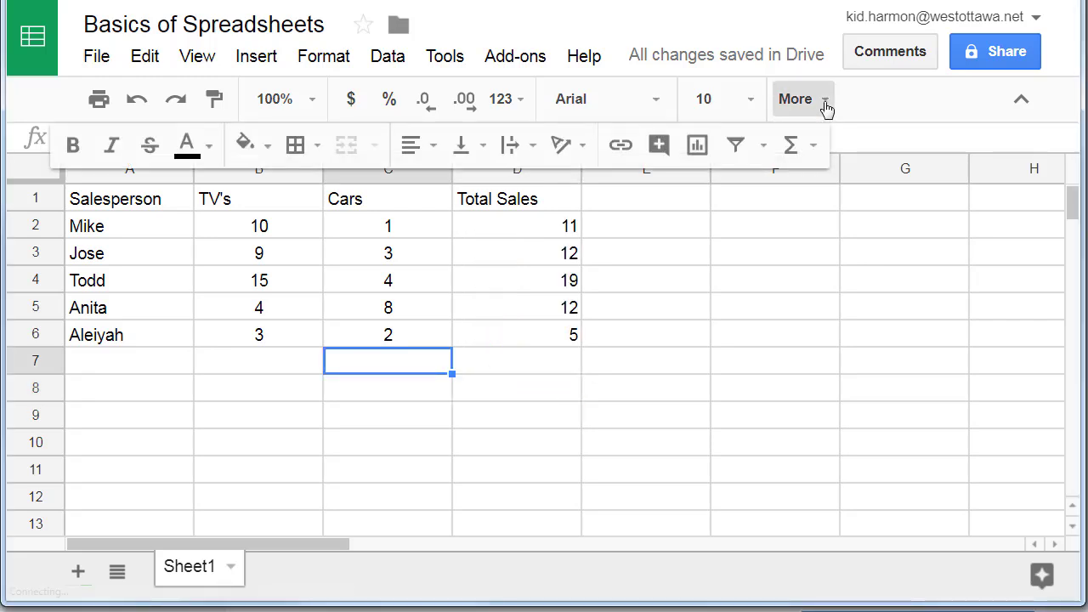
click(794, 147)
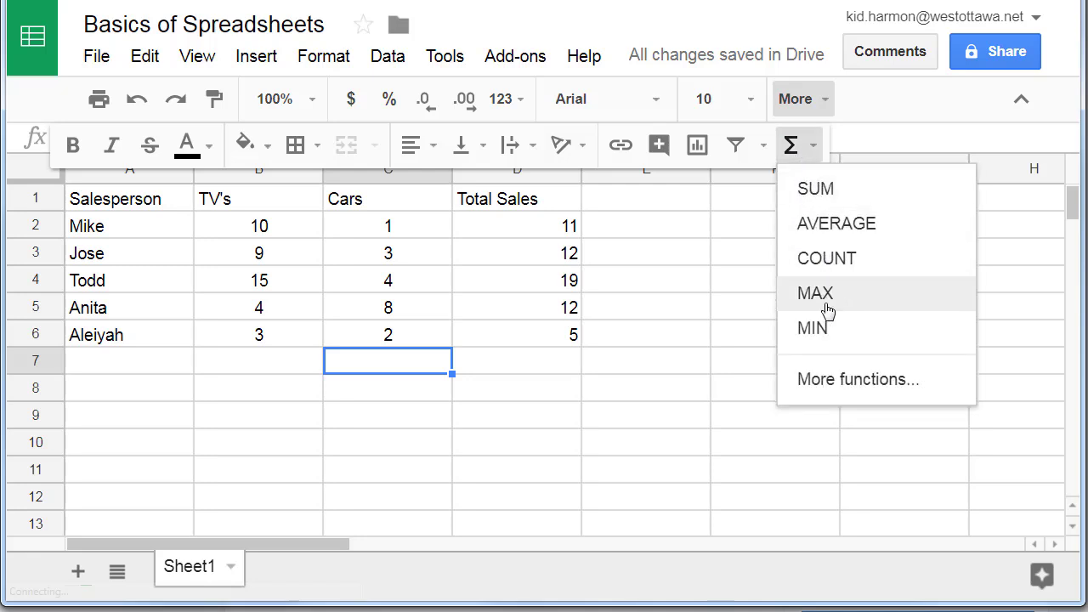
click(816, 190)
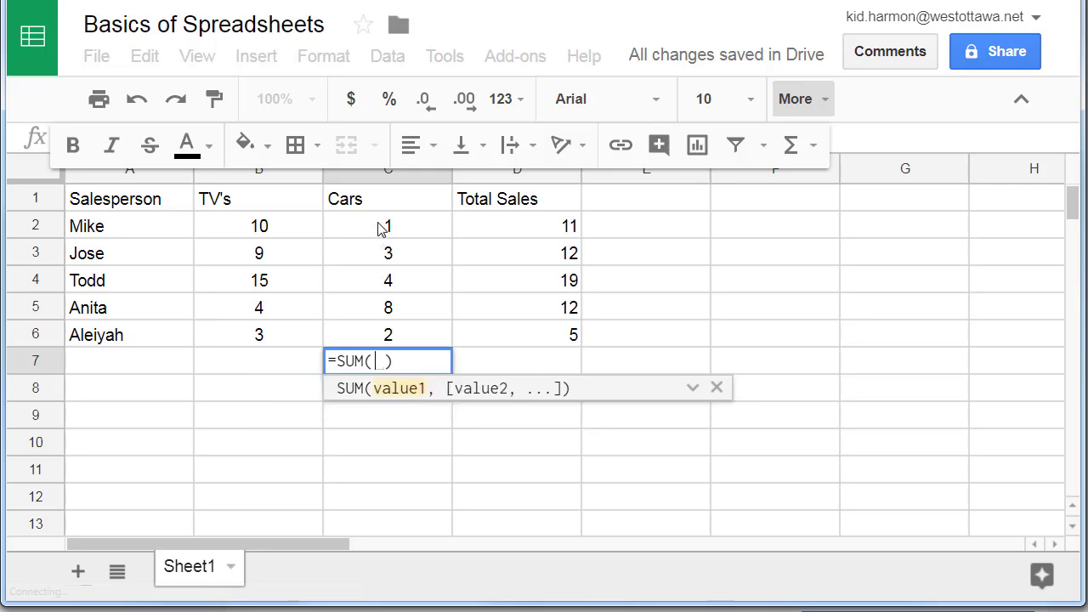
drag(380, 230, 377, 319)
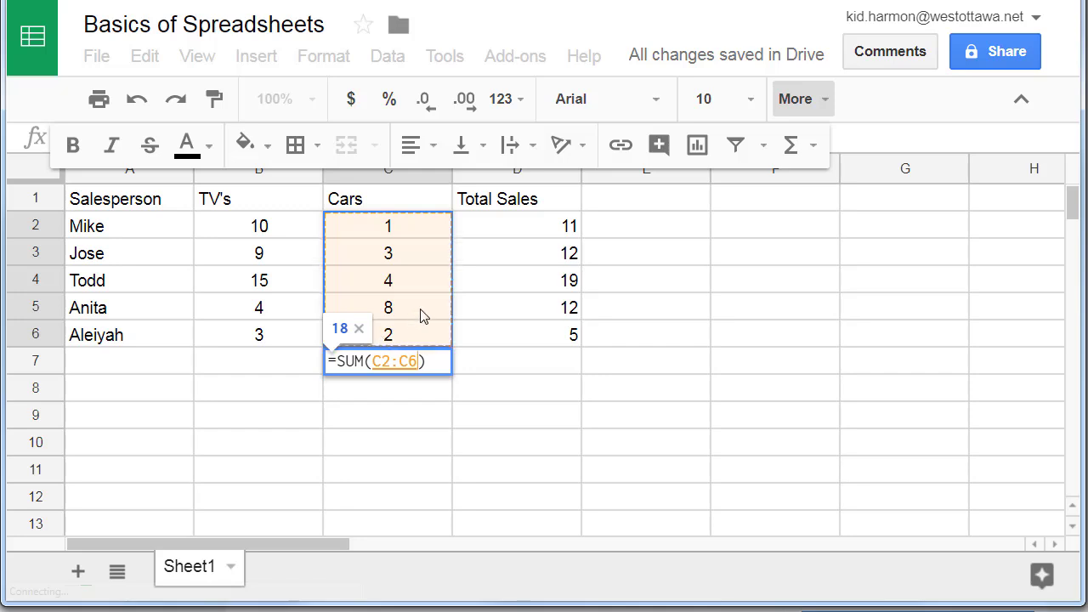
key(Return)
Total the TV's column in cell B7 with a SUM function over B2:B6
click(261, 367)
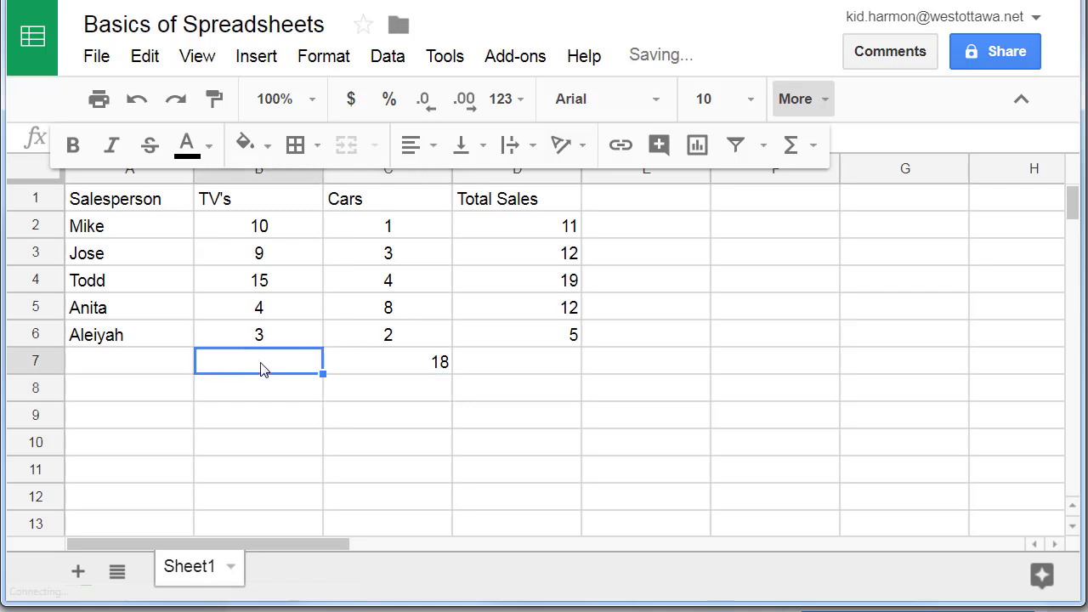
click(792, 146)
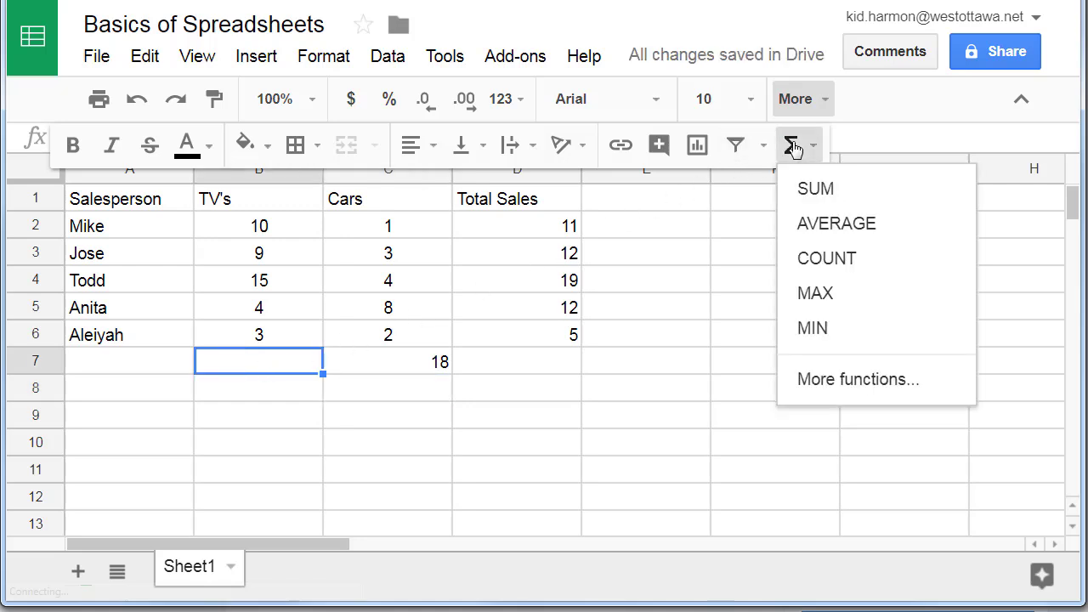
click(804, 190)
drag(246, 230, 247, 338)
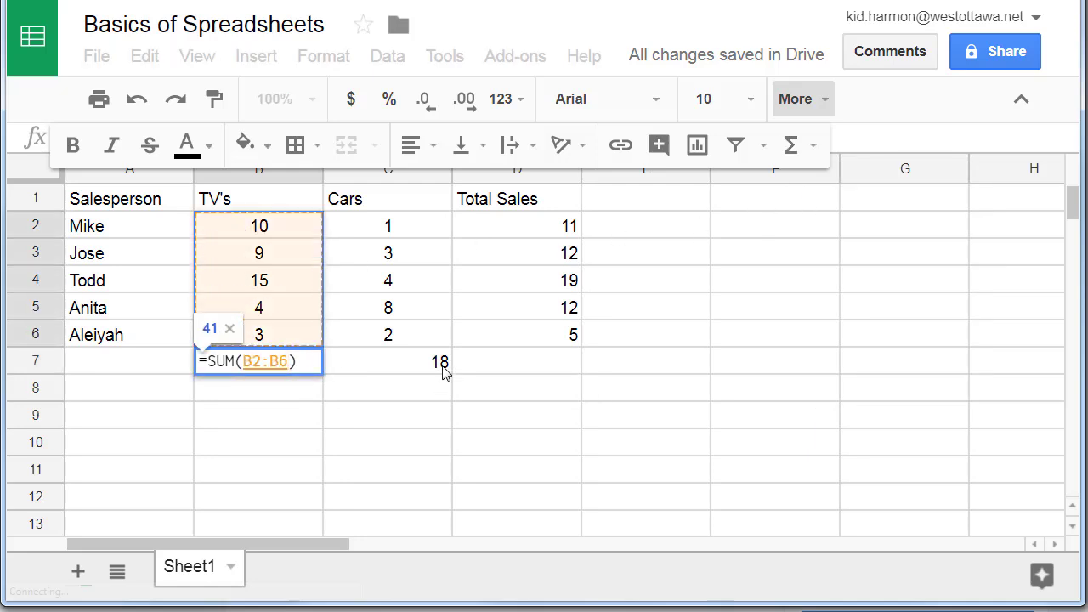
key(Return)
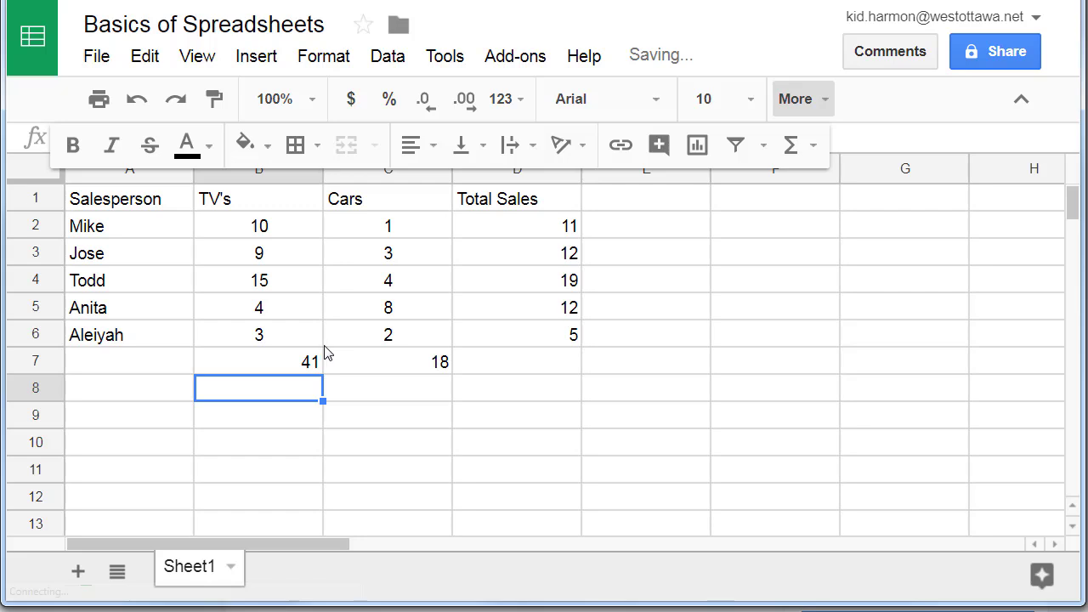